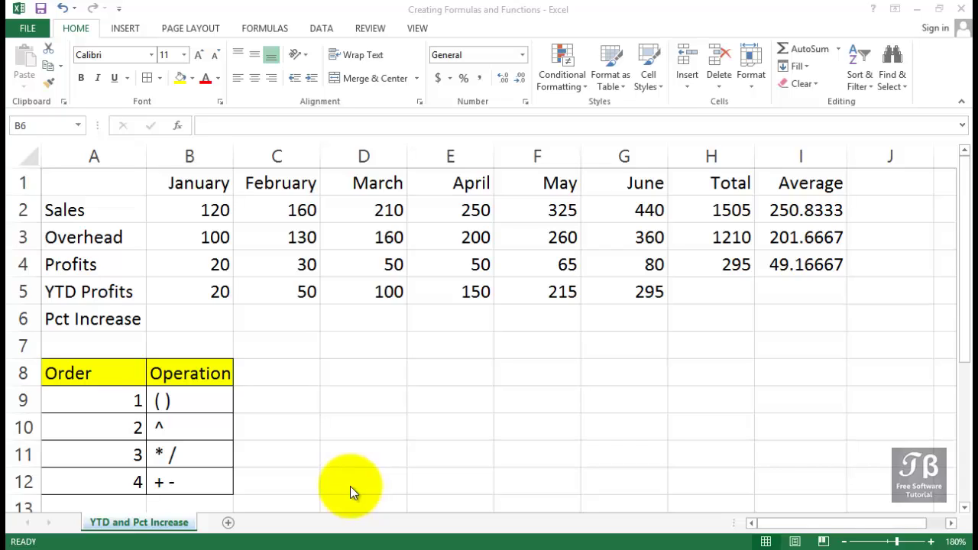
Select cells B6 and C6 in the Pct Increase row
click(215, 321)
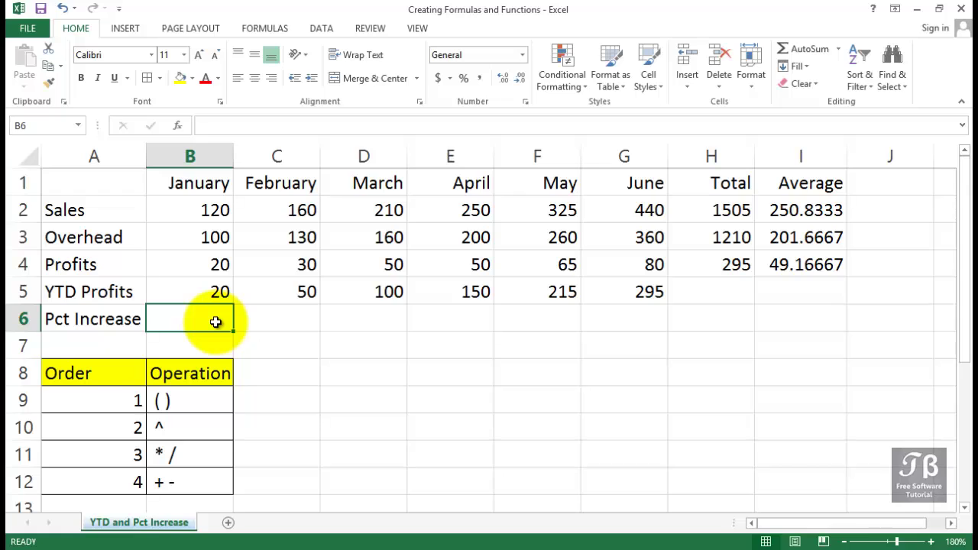
click(111, 320)
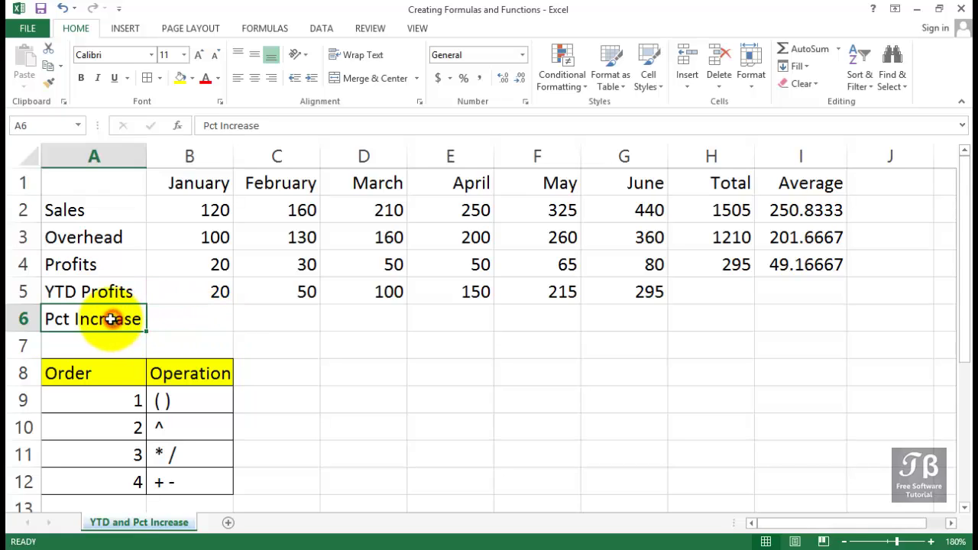
click(177, 327)
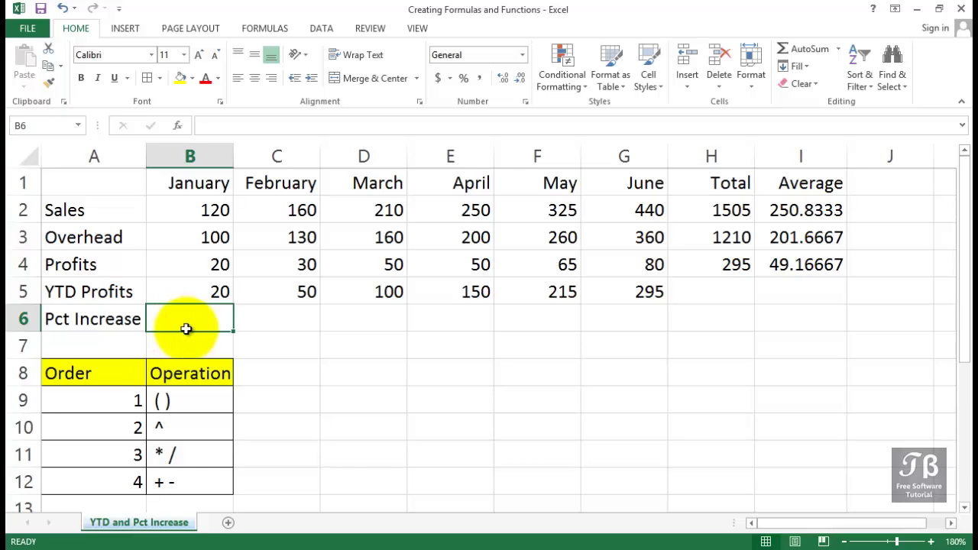
click(287, 323)
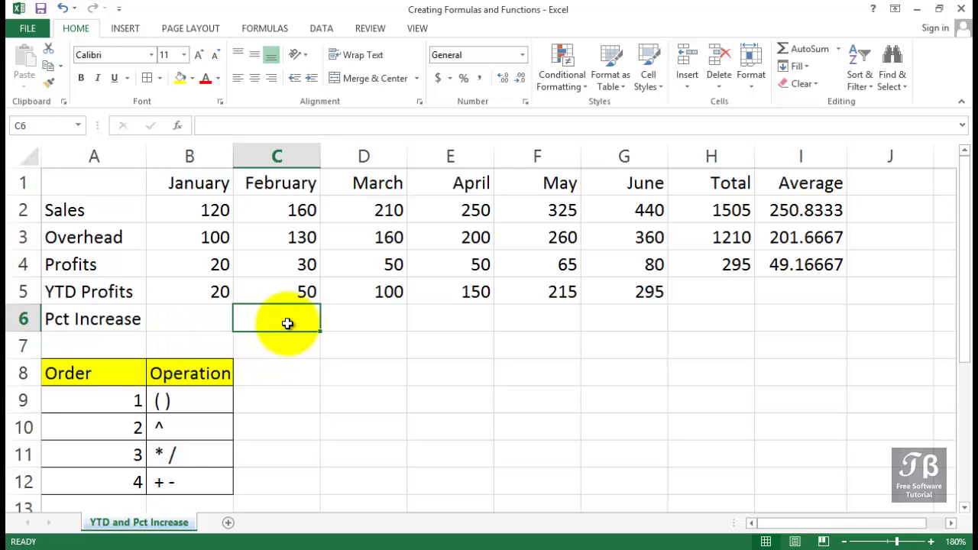
Review the January and February Sales, Overhead and Profits figures, ending on C6
drag(208, 213, 305, 215)
click(181, 241)
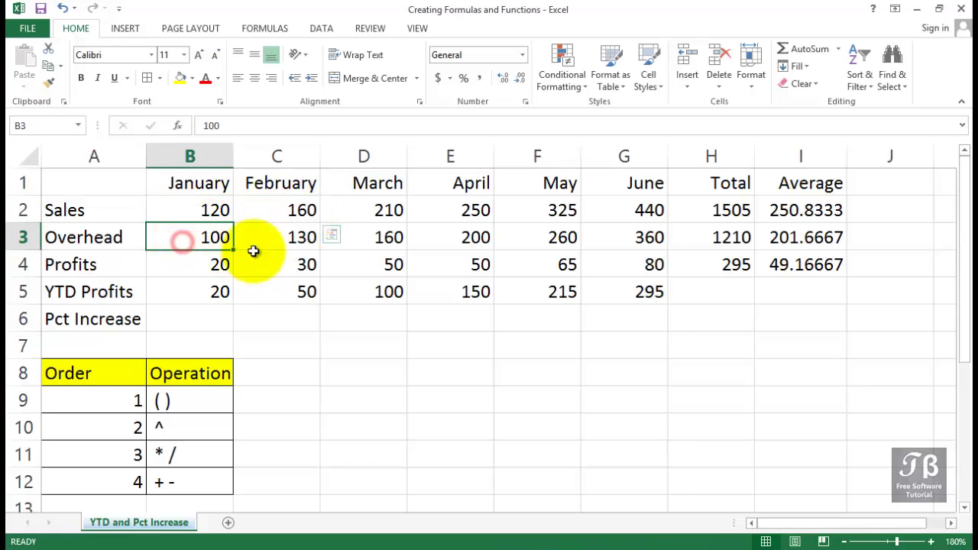
drag(253, 251, 290, 246)
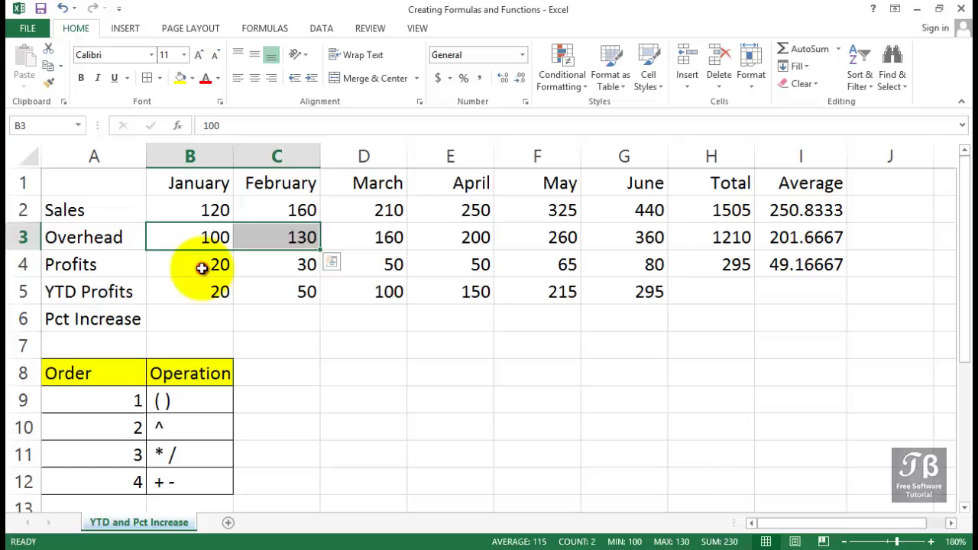
drag(202, 267, 308, 265)
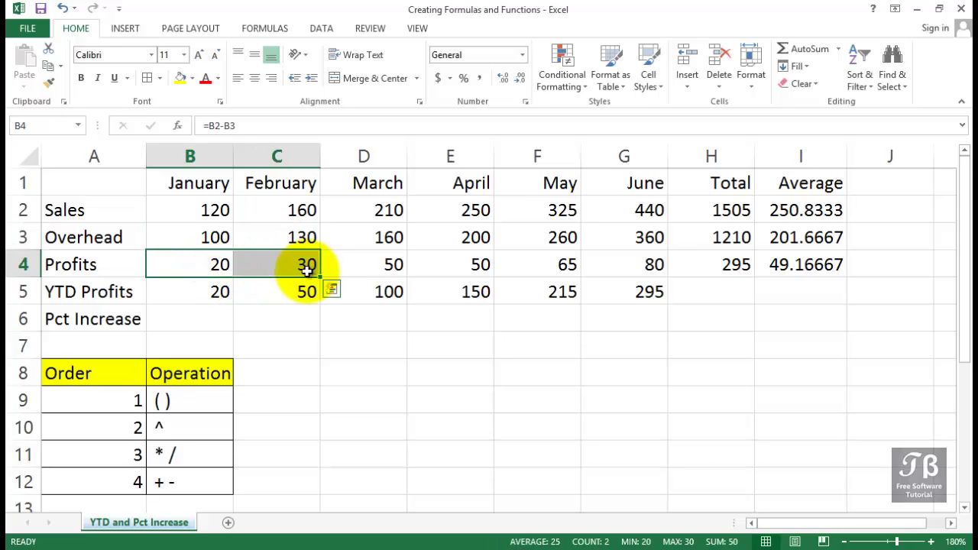
click(282, 327)
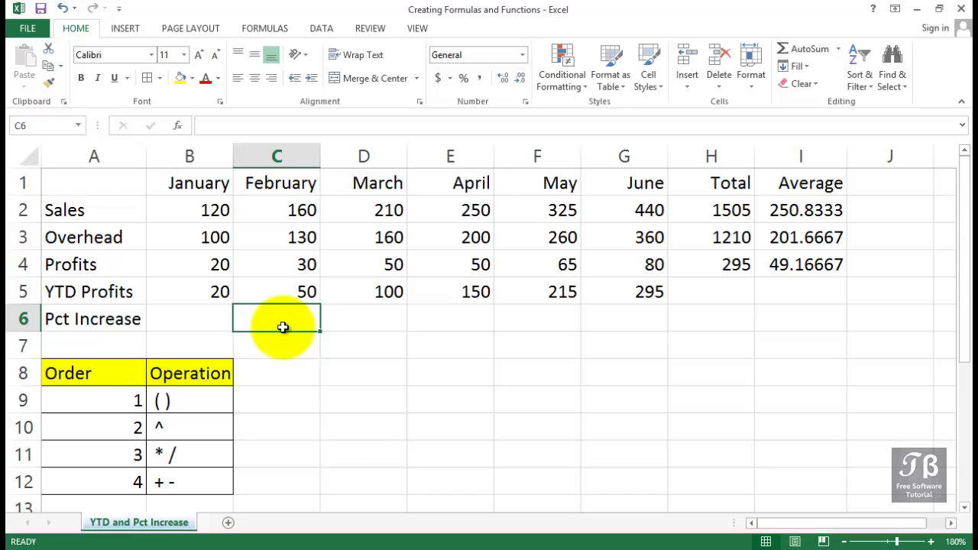
click(215, 284)
click(298, 271)
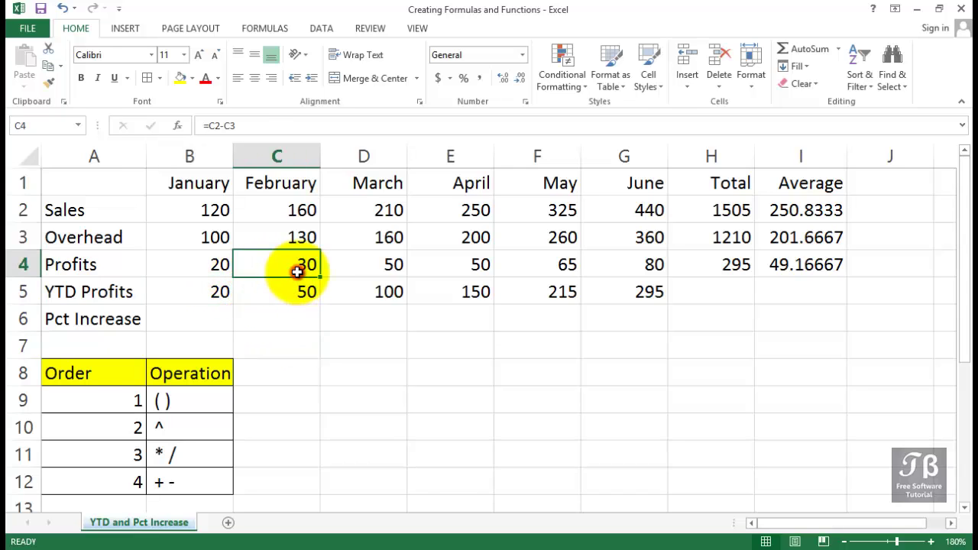
click(294, 320)
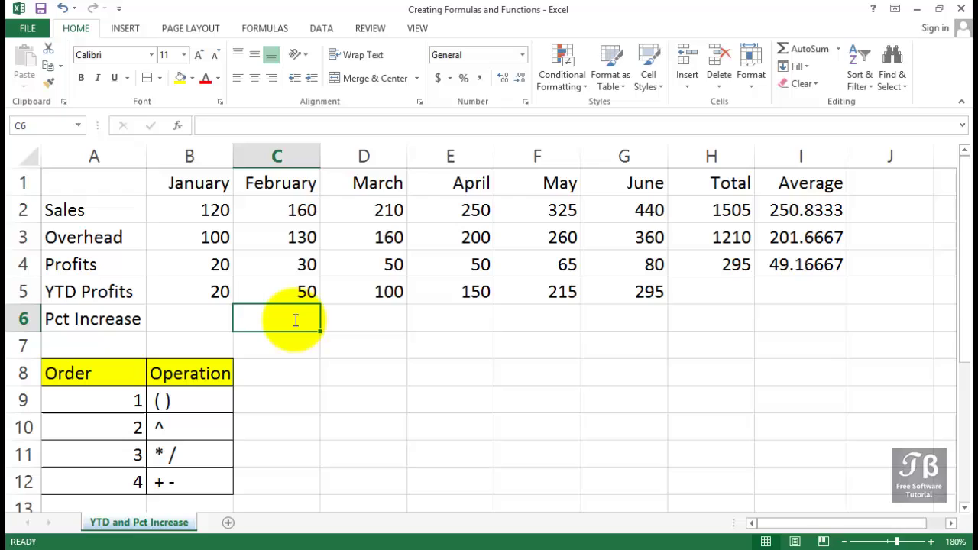
Enter =C4-B4/B4 in C6 by clicking the cell references
text(=)
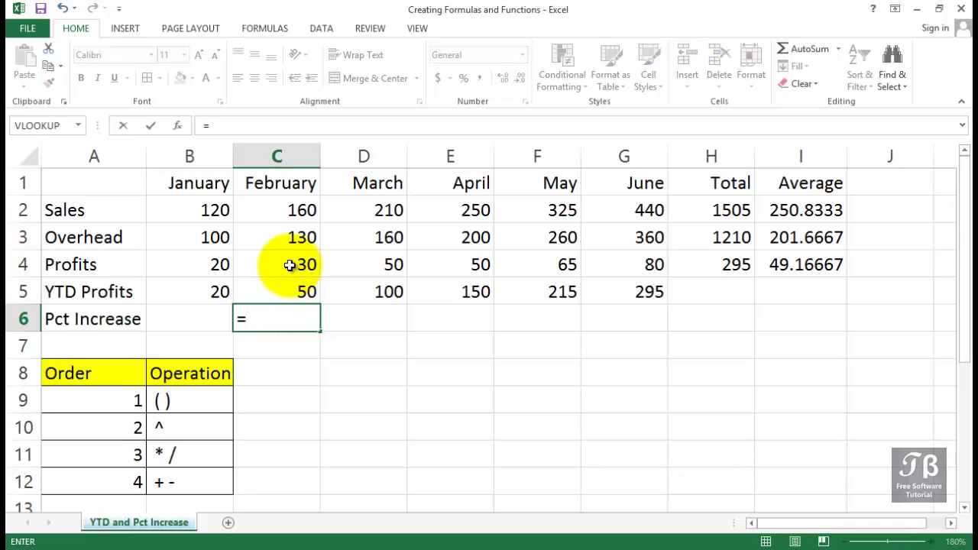
click(290, 266)
text(-)
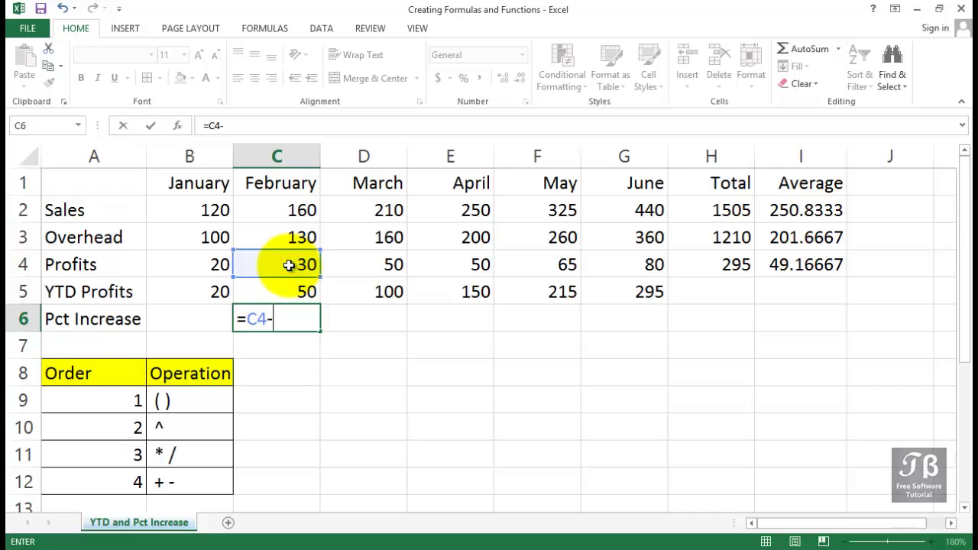
click(211, 262)
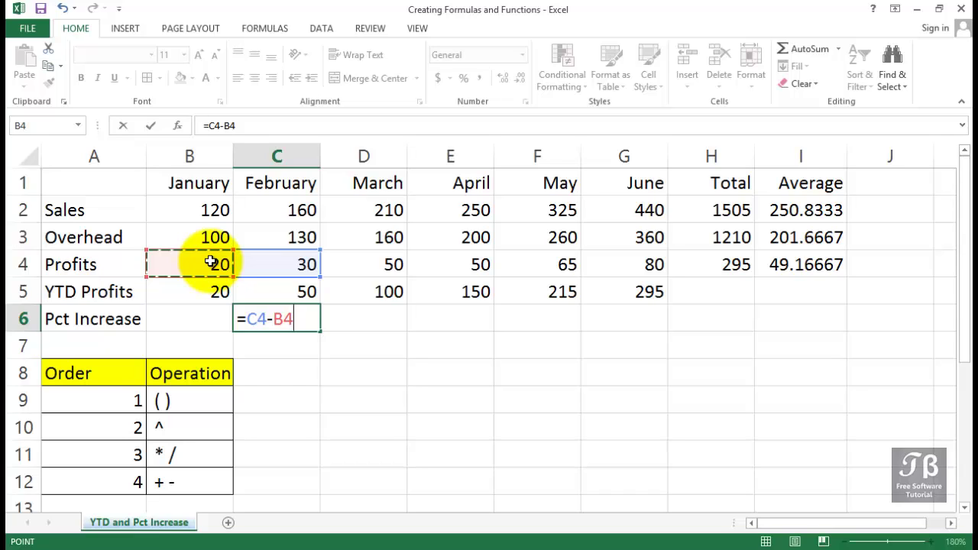
text(/)
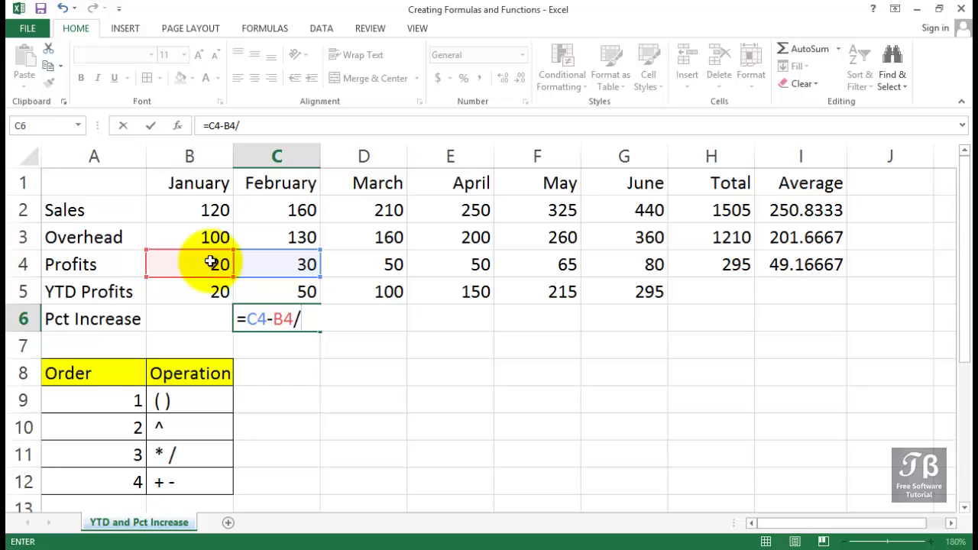
click(210, 263)
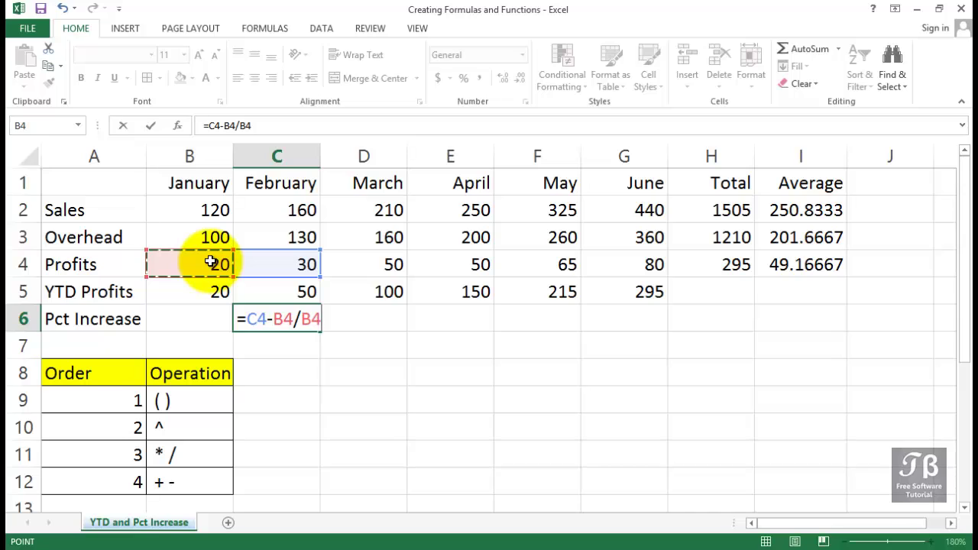
key(Return)
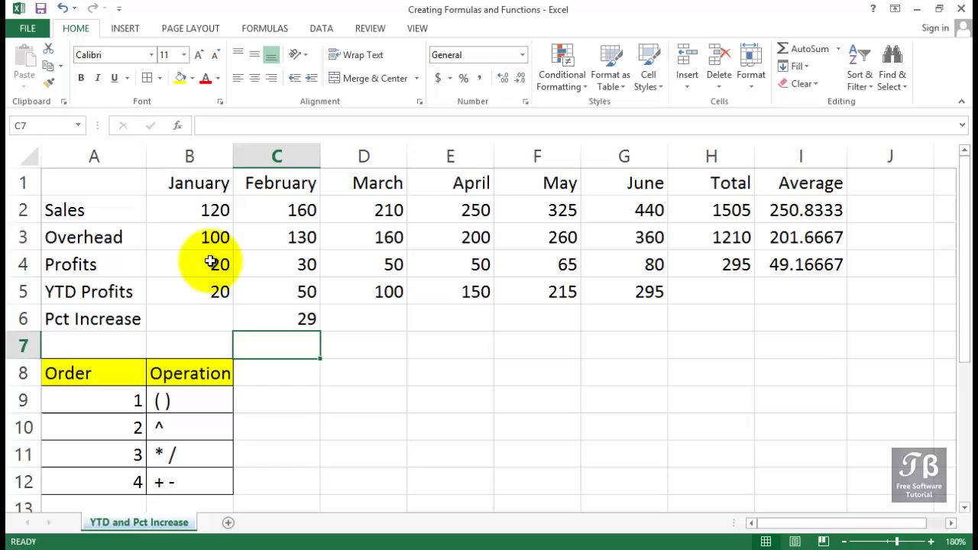
key(Up)
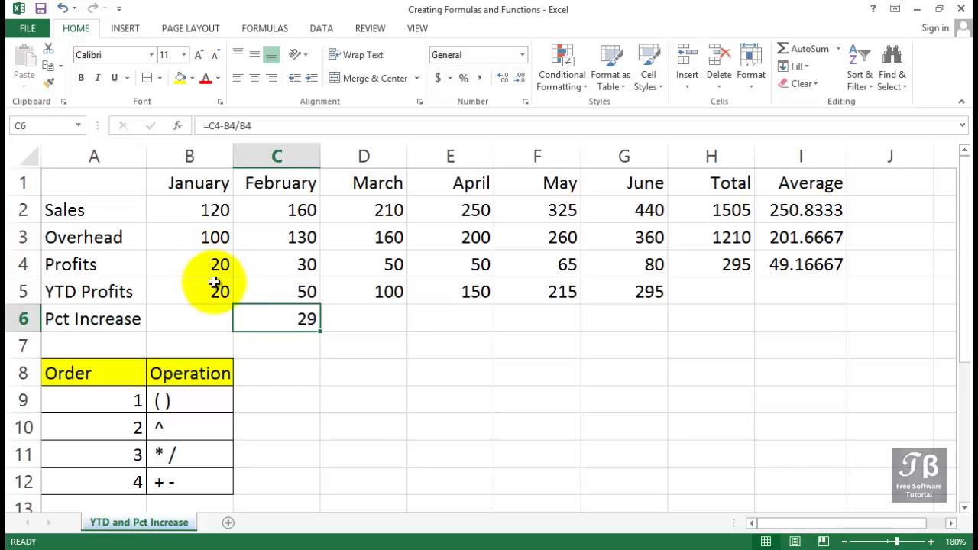
double_click(267, 322)
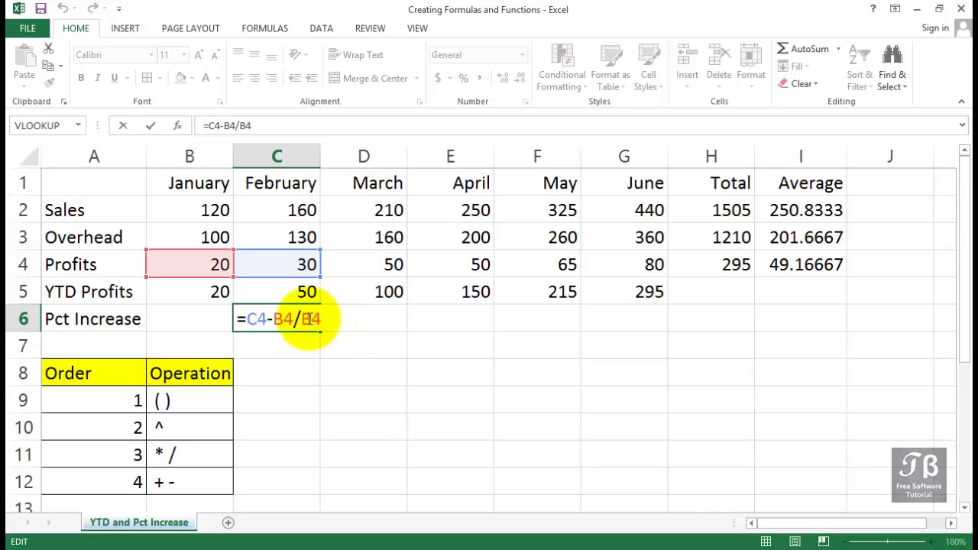
click(301, 319)
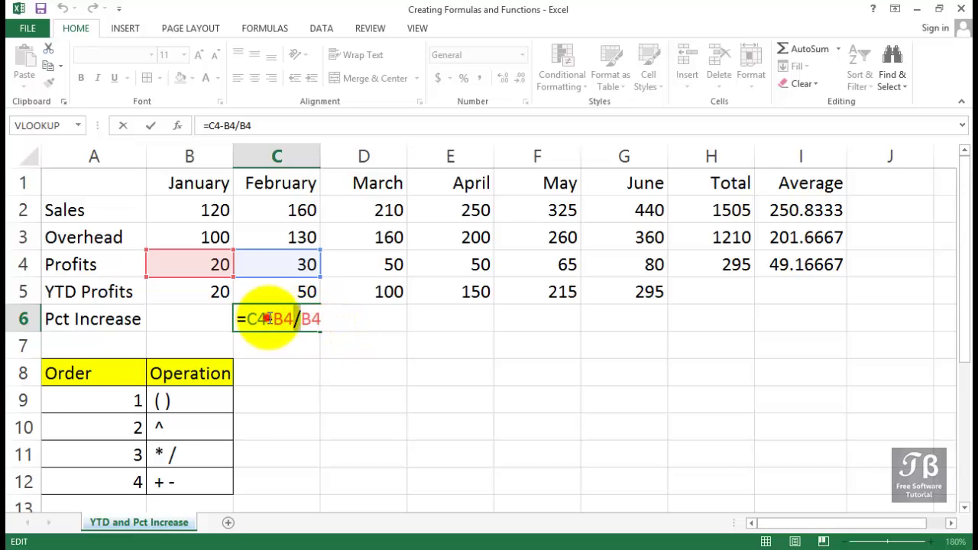
click(274, 324)
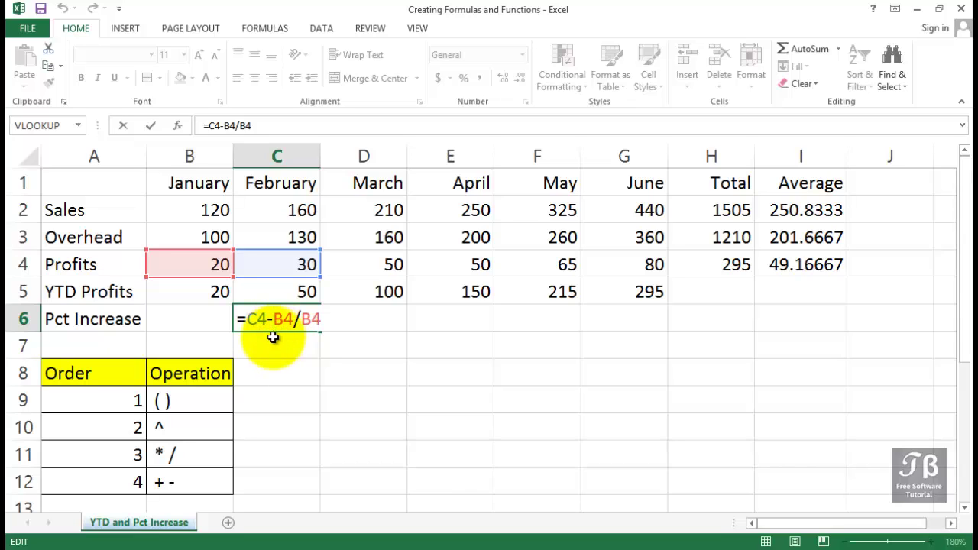
key(Return)
drag(115, 371, 180, 472)
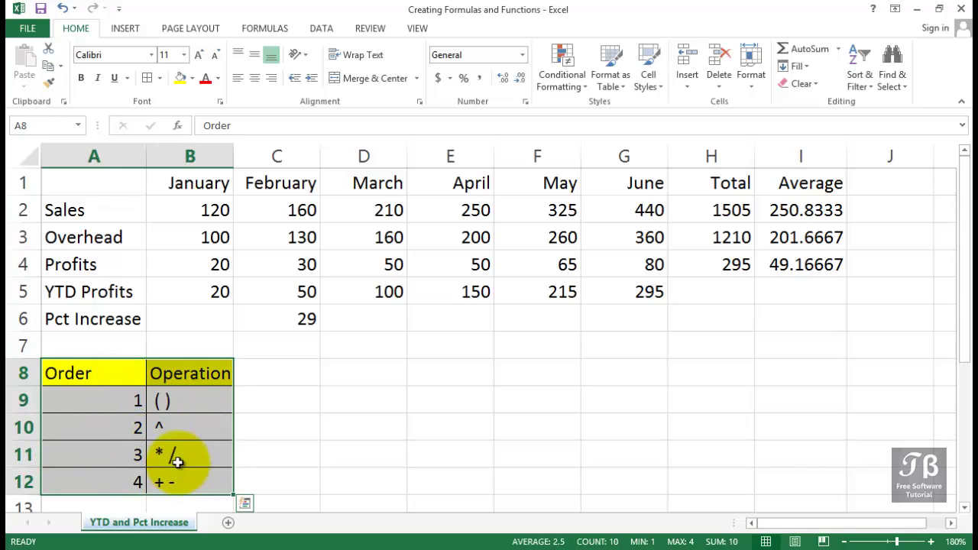
click(164, 429)
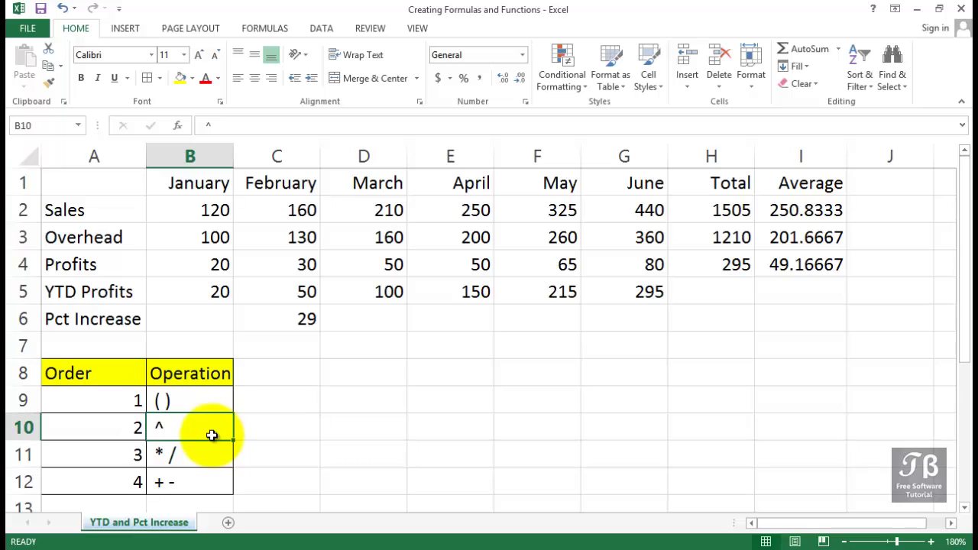
click(290, 324)
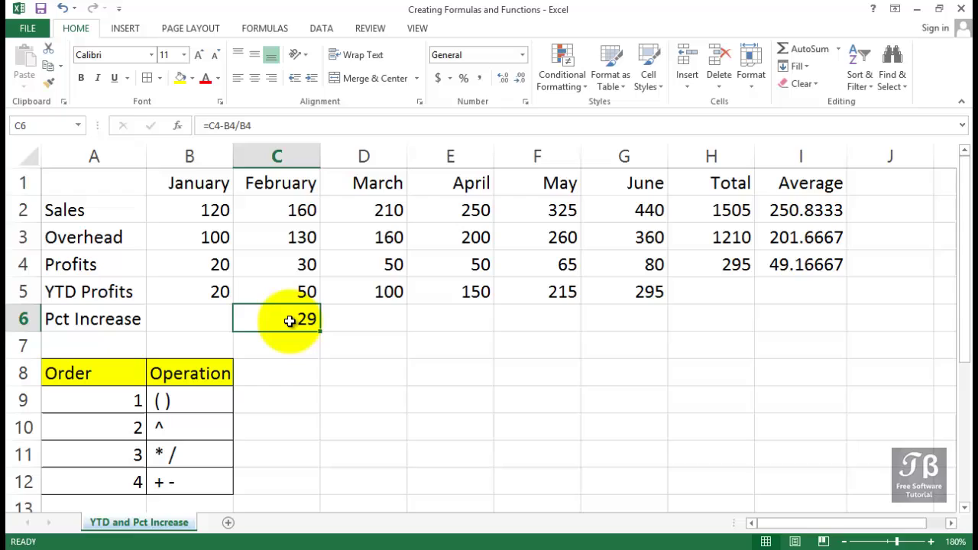
double_click(291, 321)
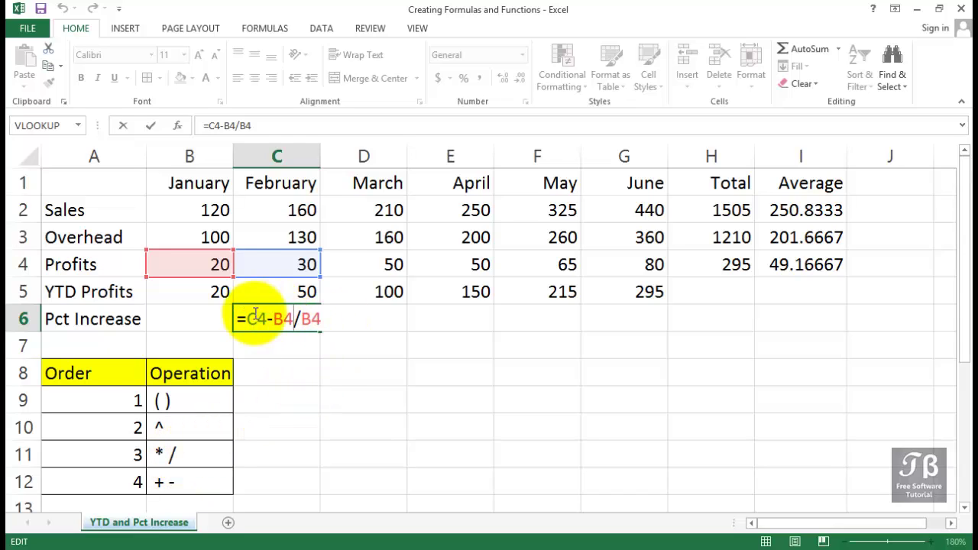
drag(271, 319, 331, 323)
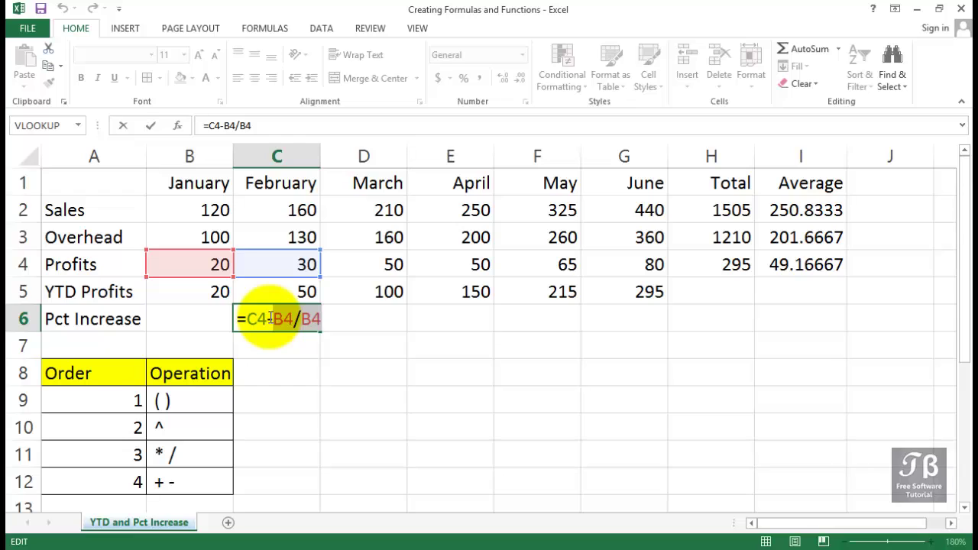
key(Return)
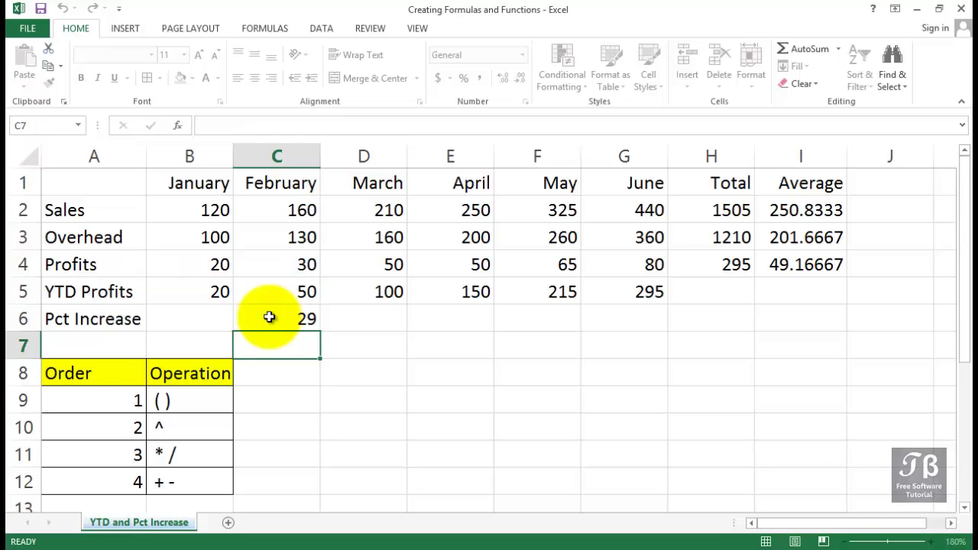
click(269, 318)
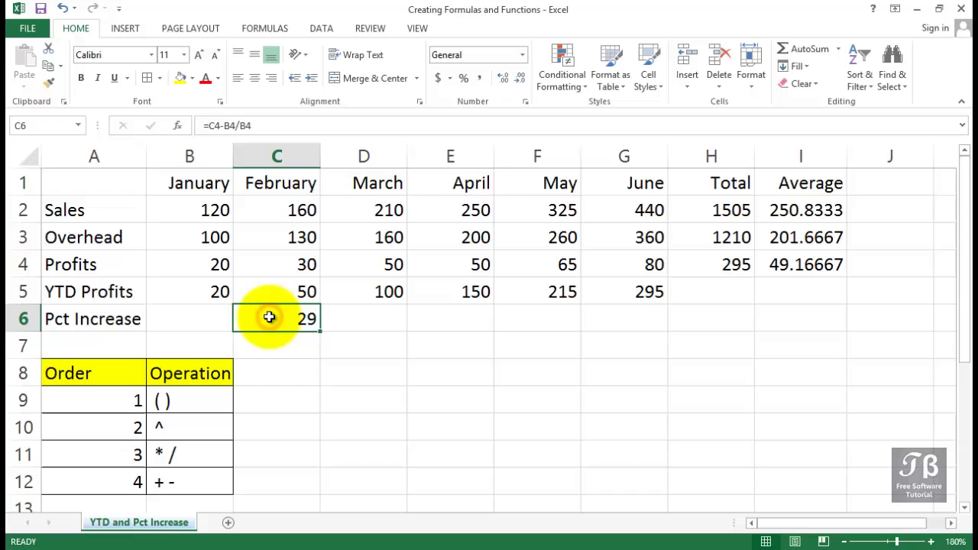
Add parentheses so C6 reads =(C4-B4)/B4, showing 0.5, and check the formula
double_click(267, 319)
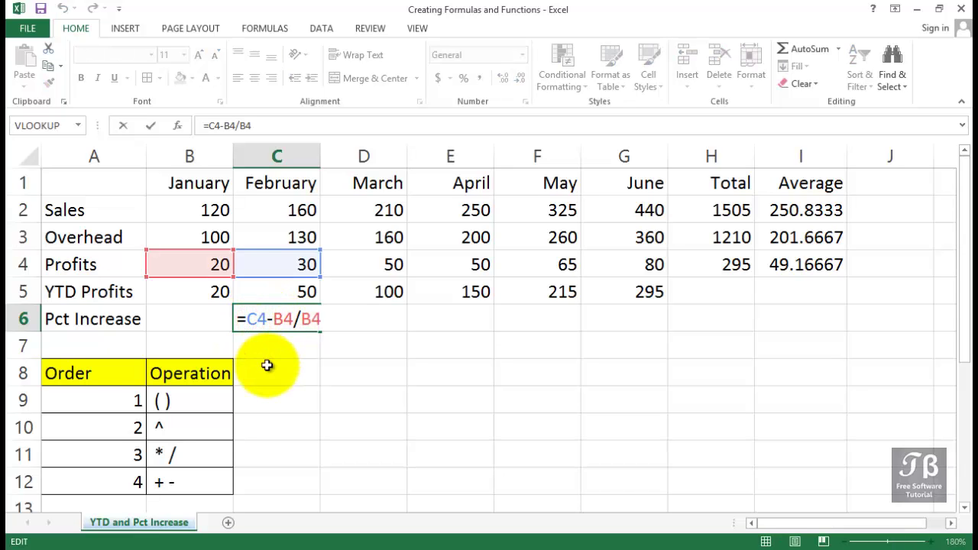
text(()
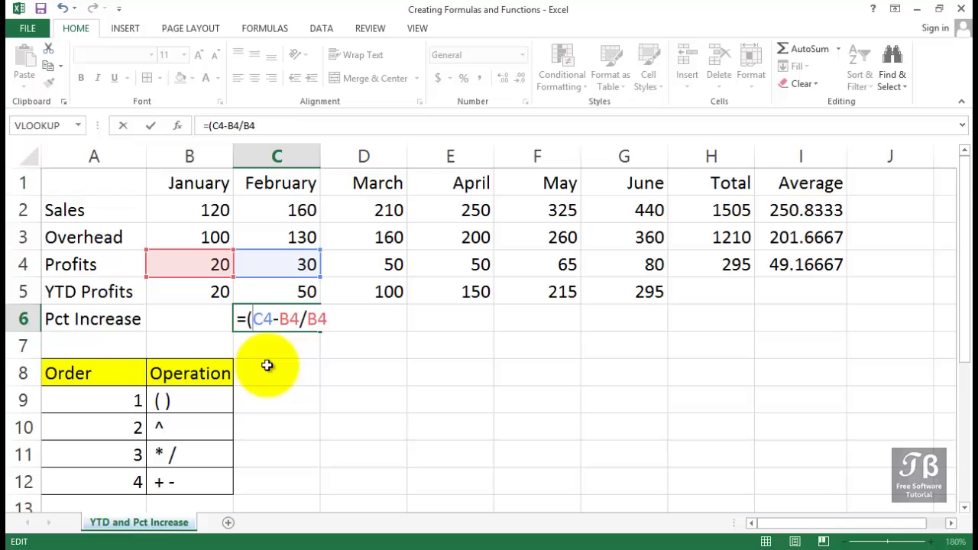
click(301, 320)
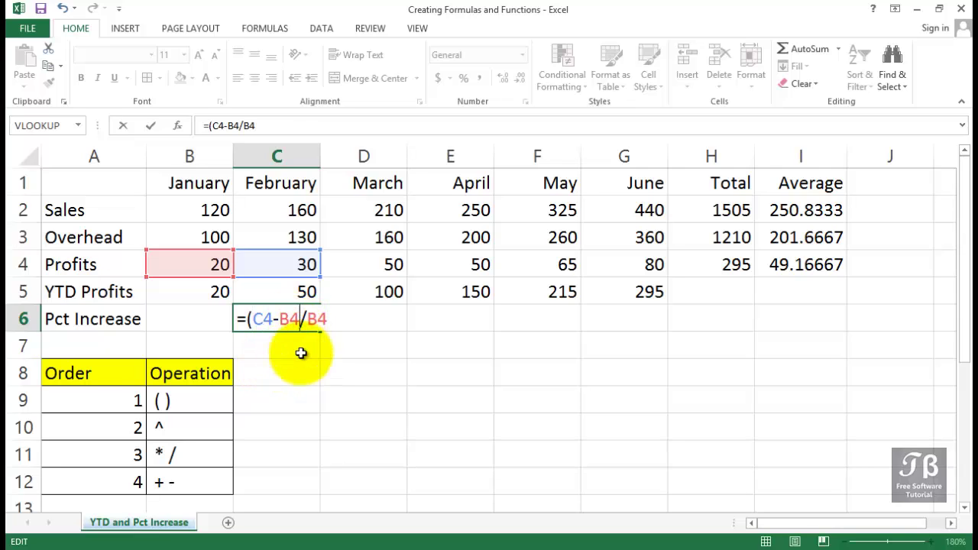
text())
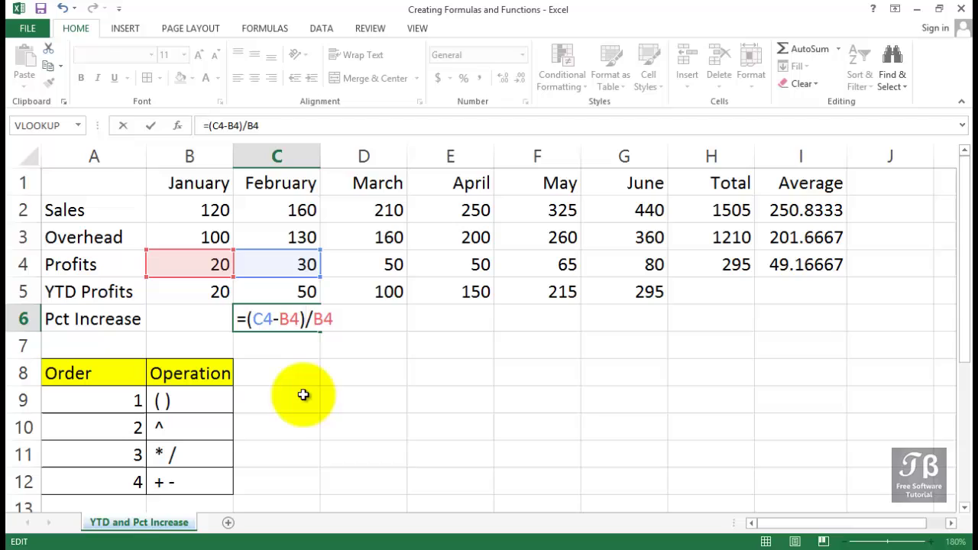
key(Return)
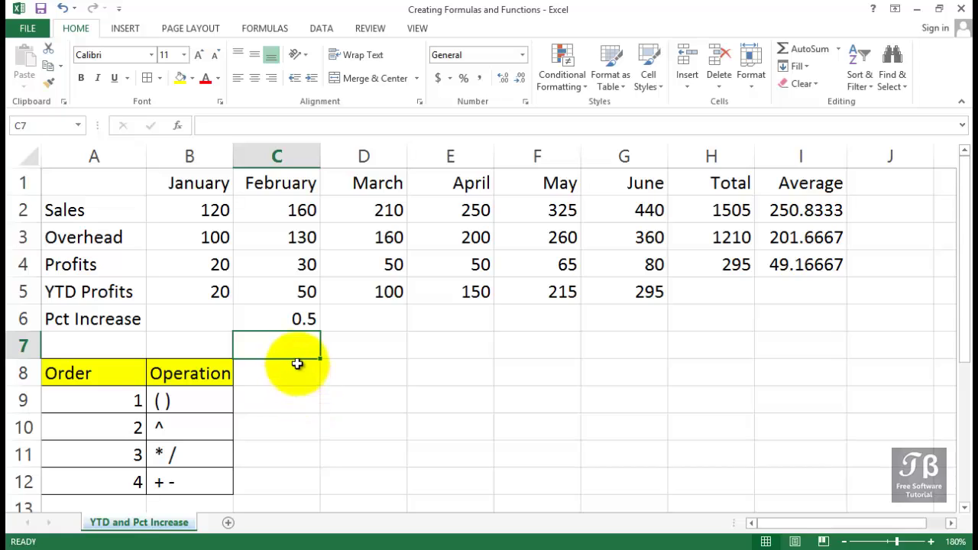
click(291, 323)
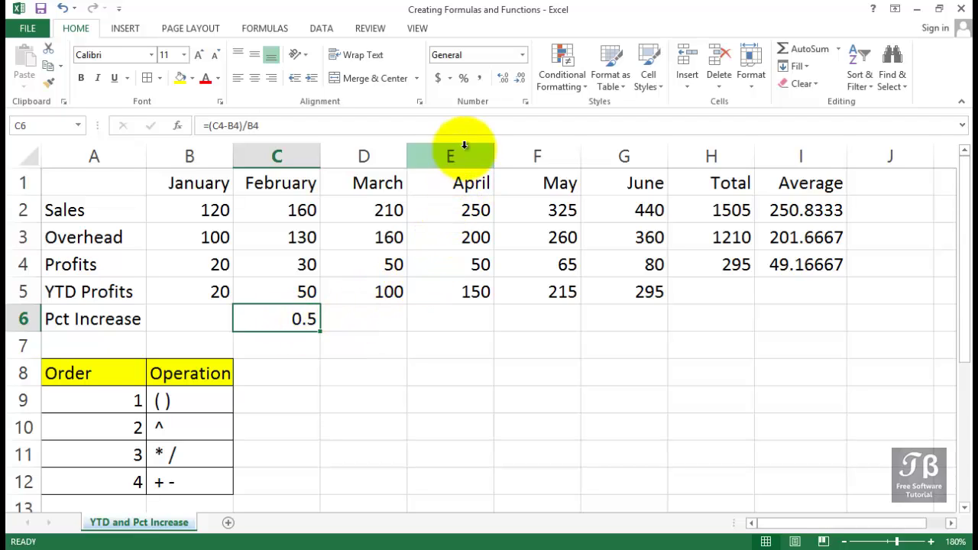
click(92, 30)
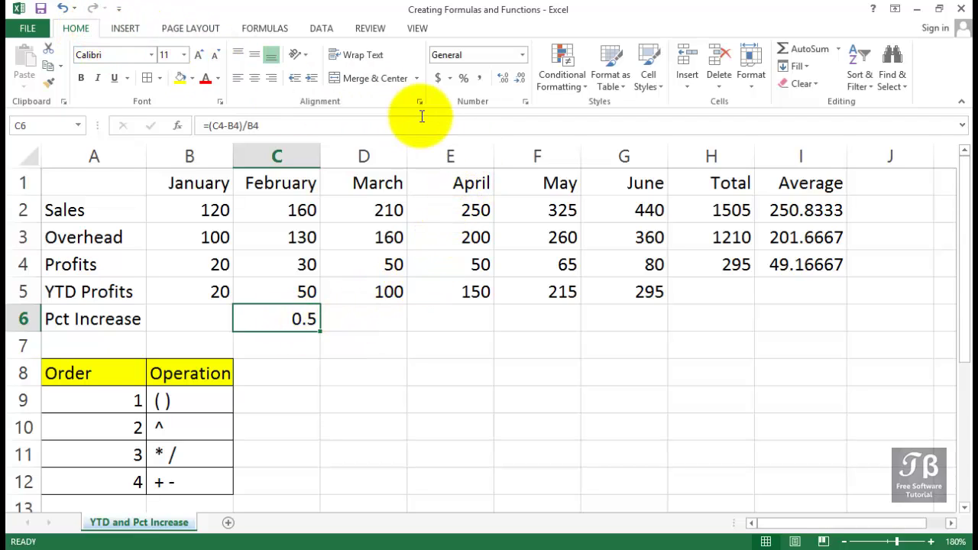
Apply Percent Style to C6 so it shows 50%, then review its formula
click(464, 78)
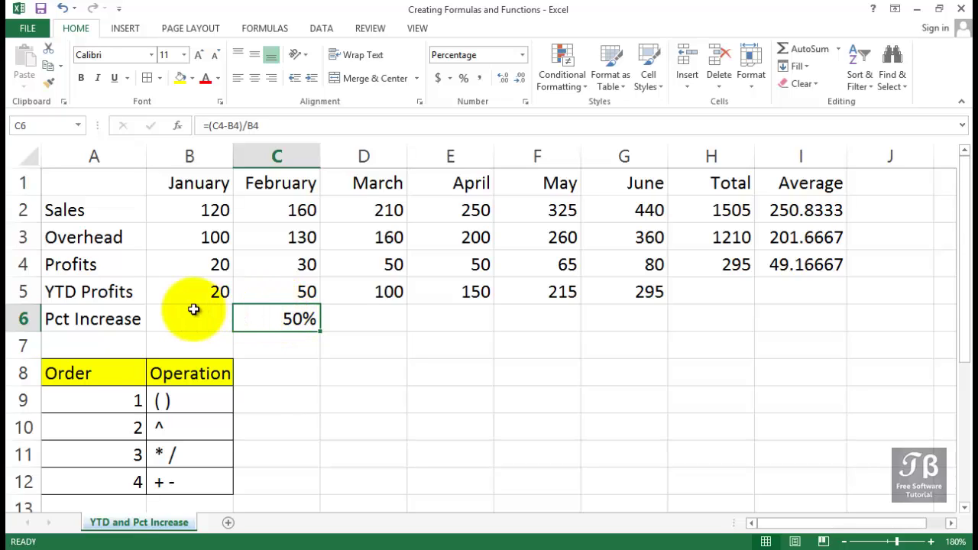
click(114, 313)
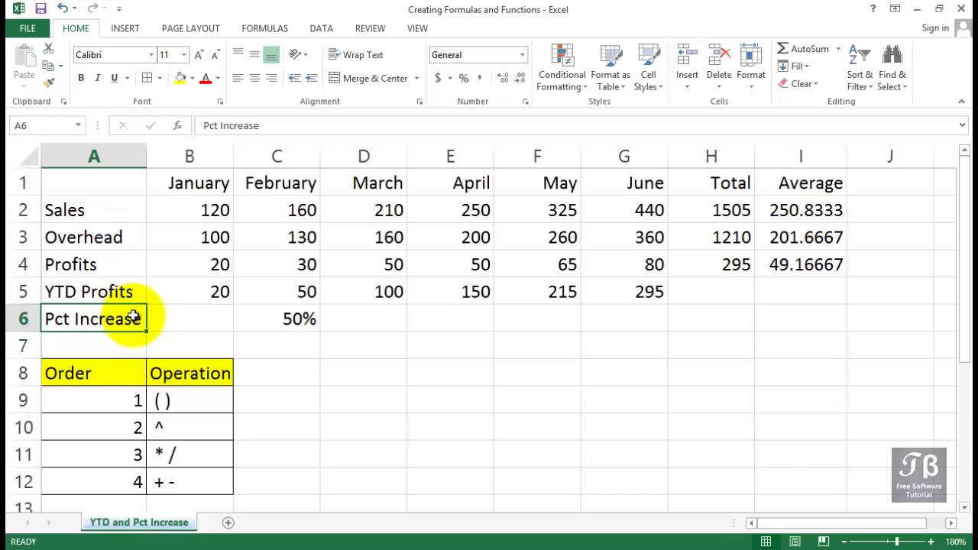
click(290, 321)
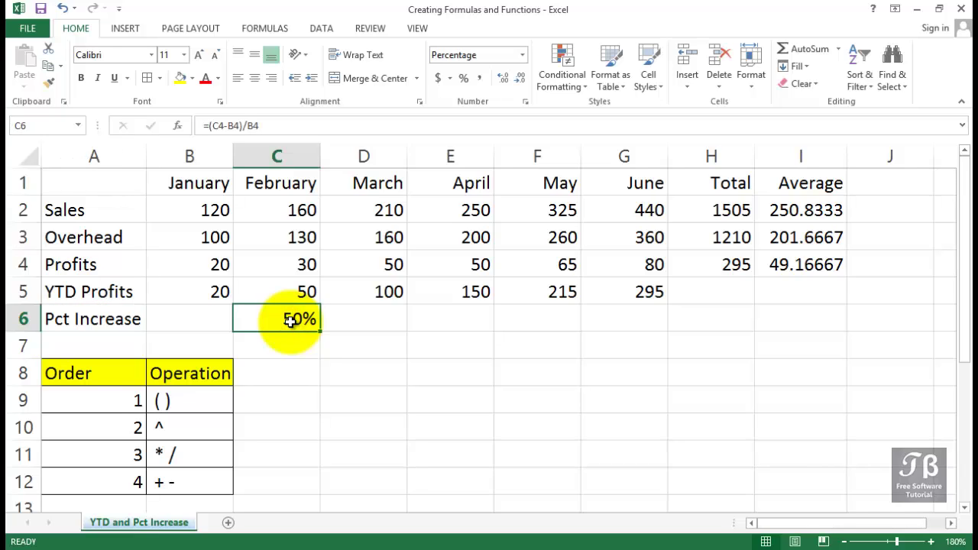
double_click(291, 321)
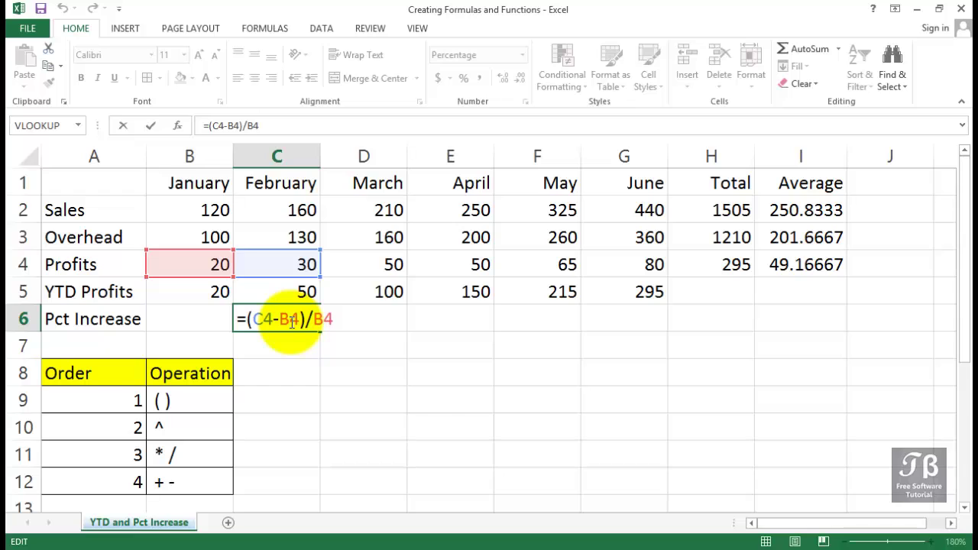
key(Tab)
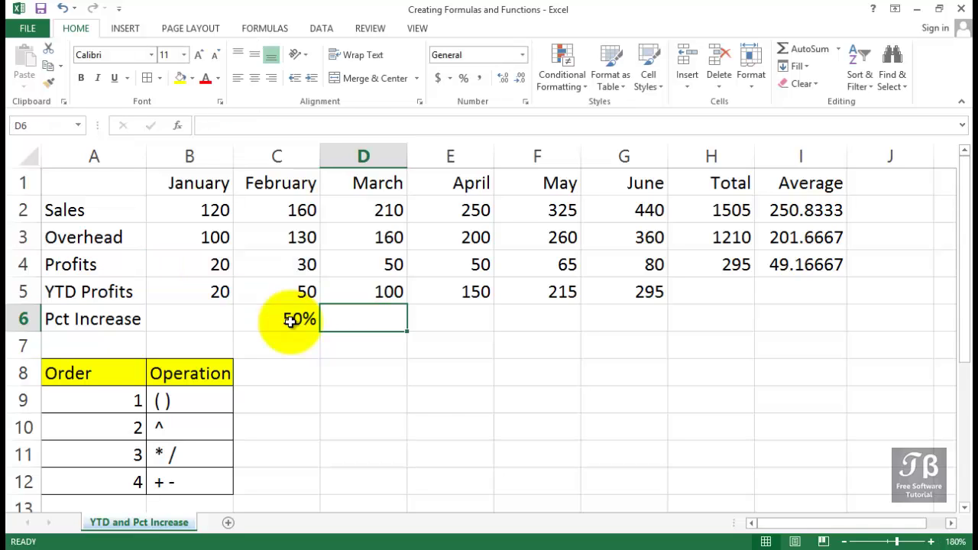
click(286, 320)
click(341, 319)
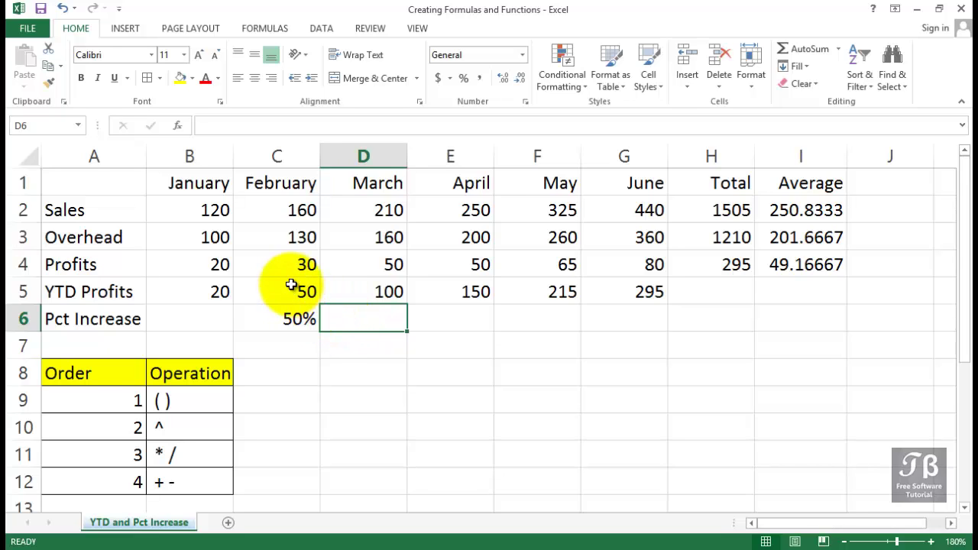
Fill C6's formula across the Pct Increase row through G6
drag(290, 266, 360, 267)
click(302, 320)
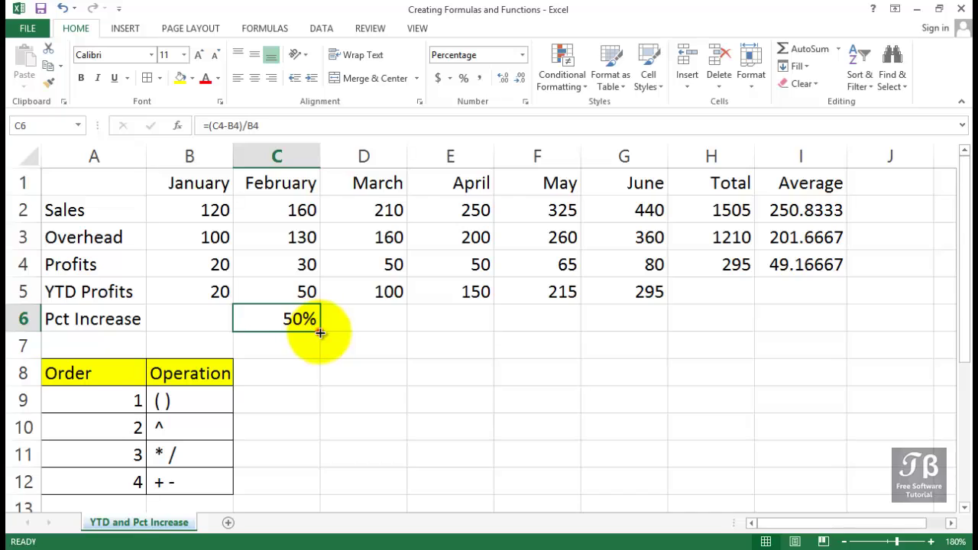
drag(320, 333, 628, 327)
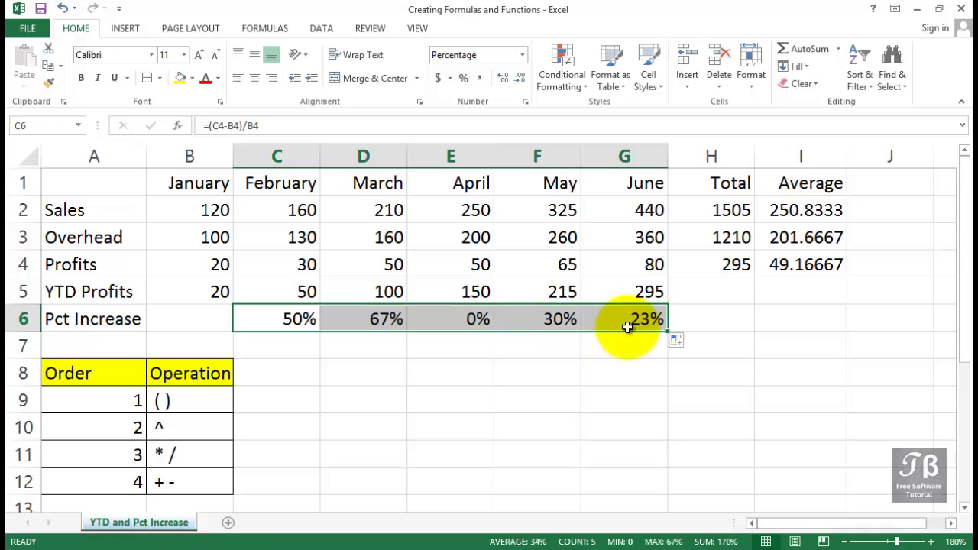
Check the copied formulas in D6 through G6, showing 67%, 0%, 30% and 23%
click(293, 316)
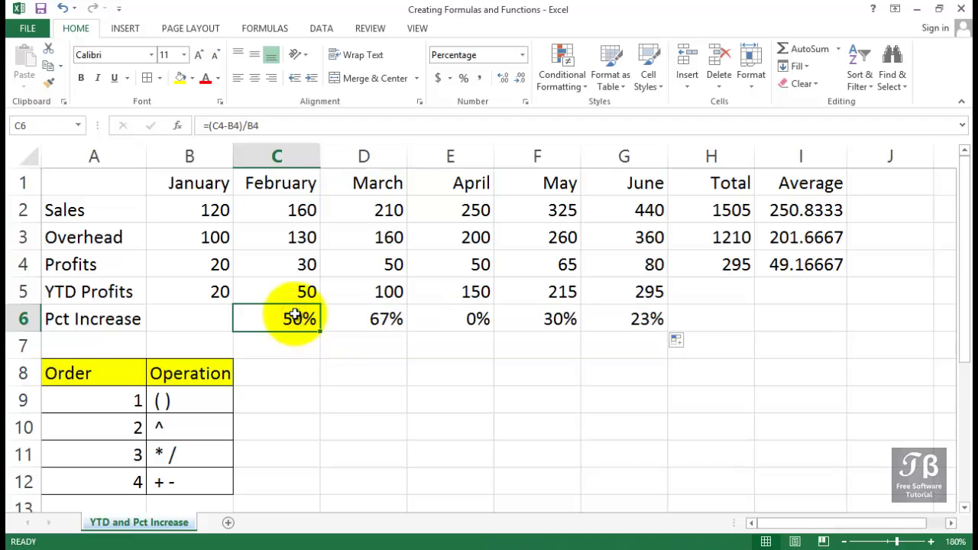
click(358, 314)
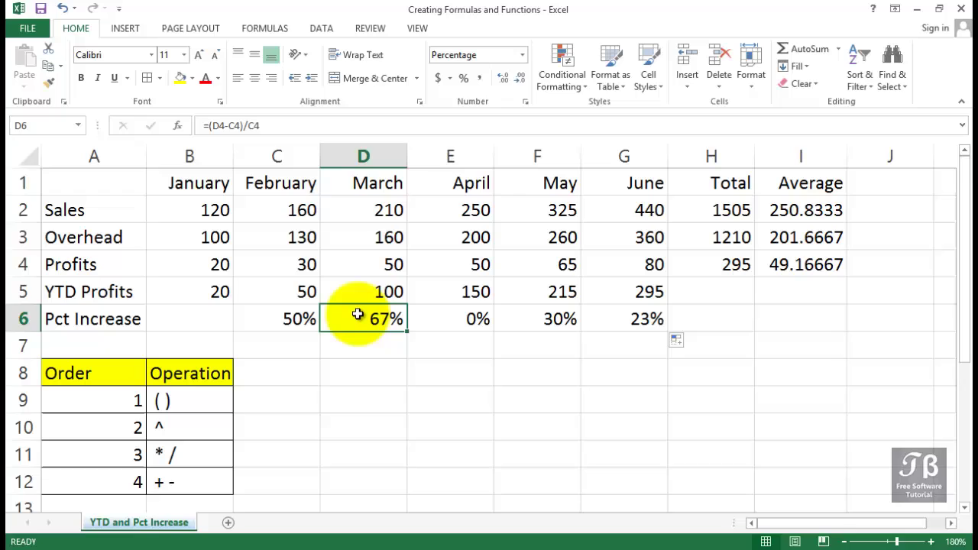
click(443, 321)
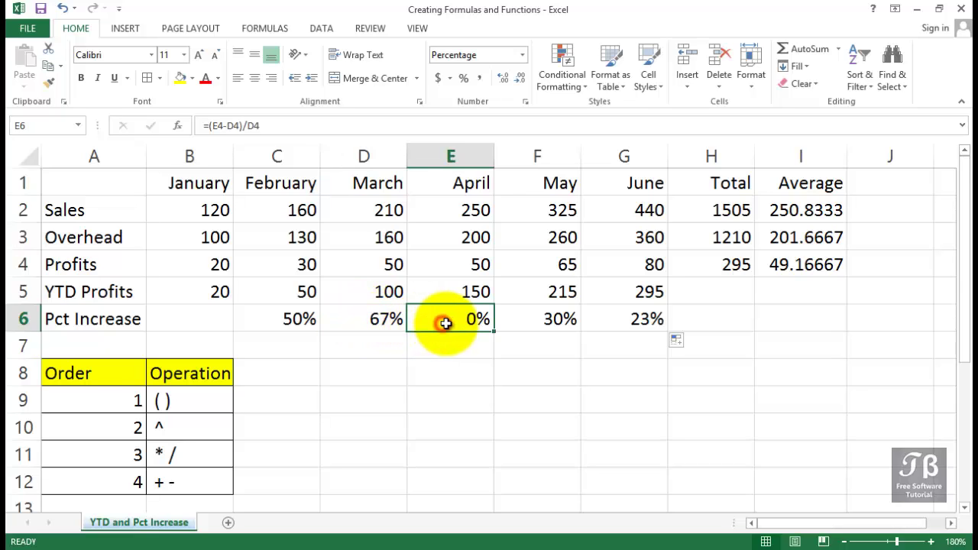
click(533, 321)
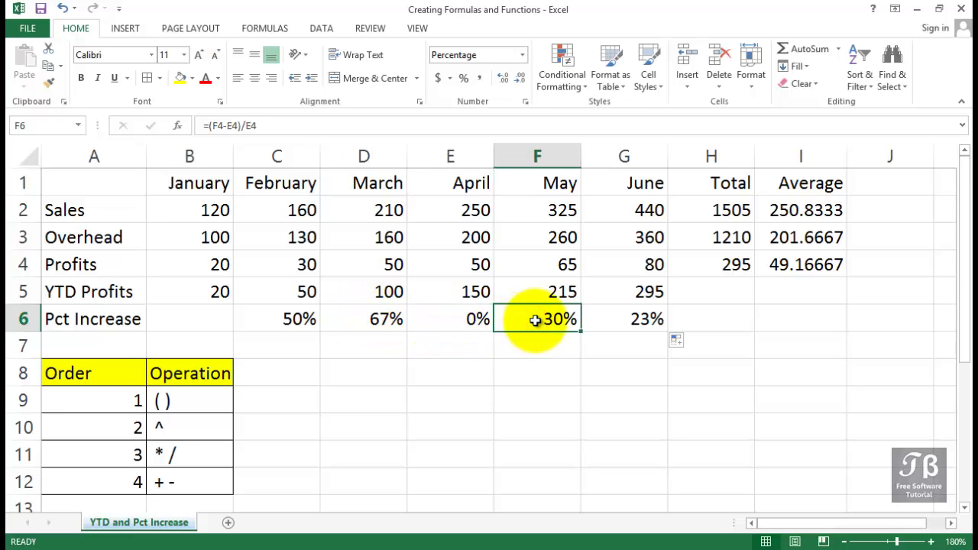
click(624, 321)
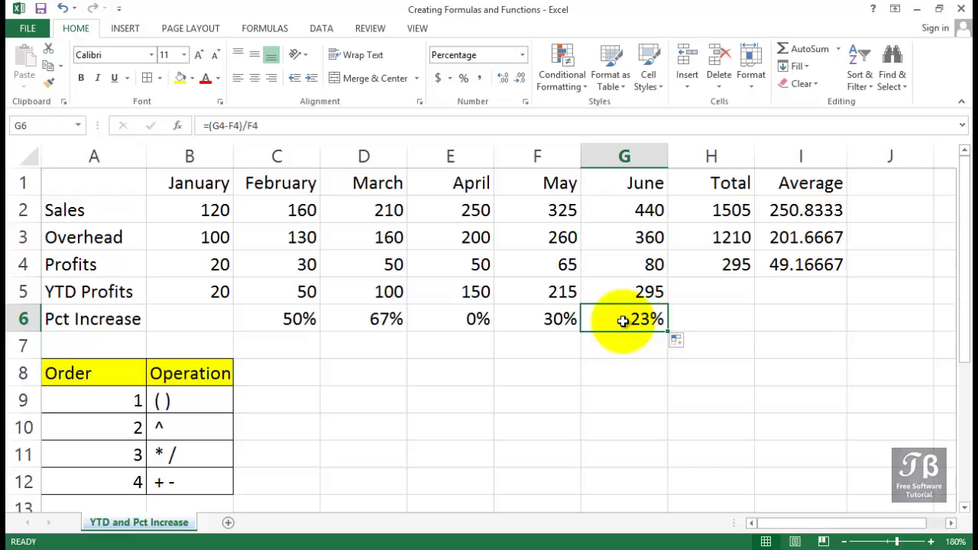
click(302, 321)
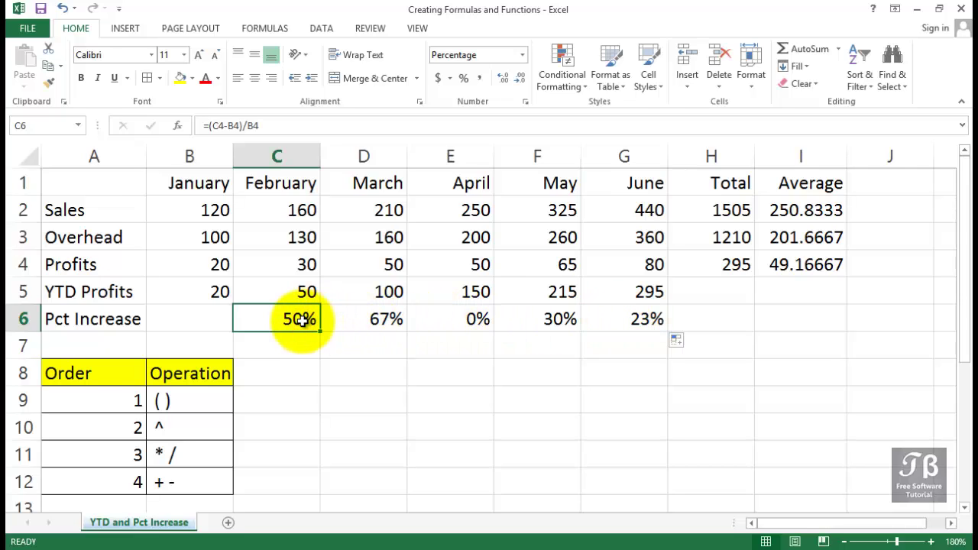
double_click(303, 321)
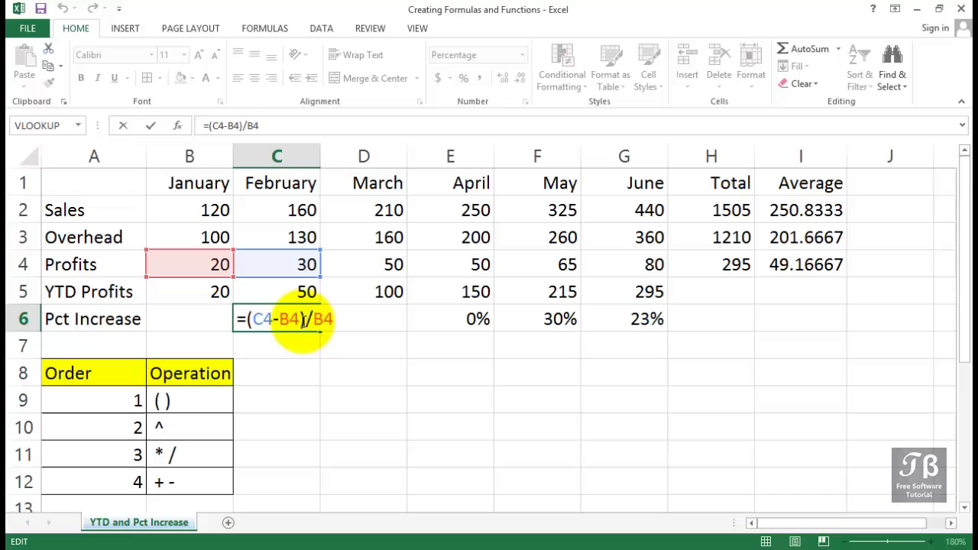
key(ctrl+Return)
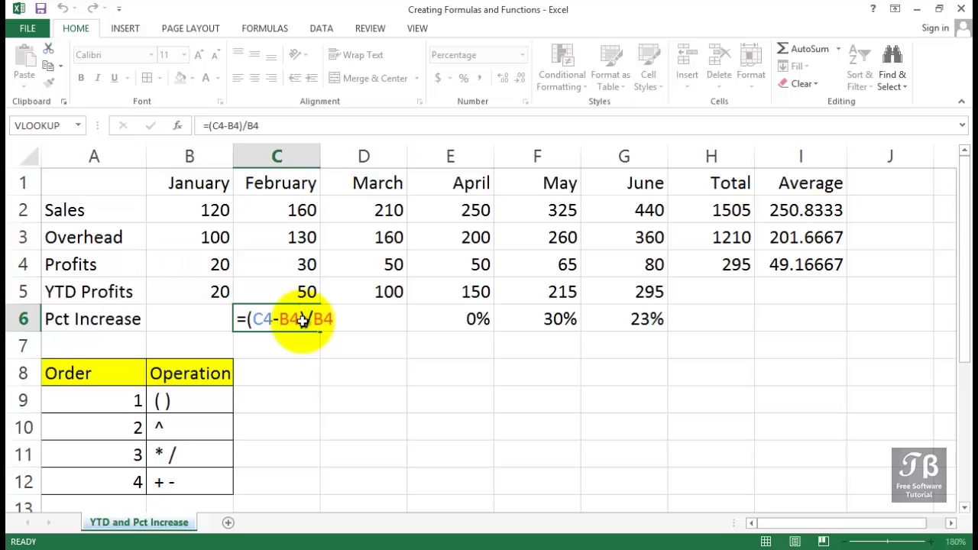
click(192, 481)
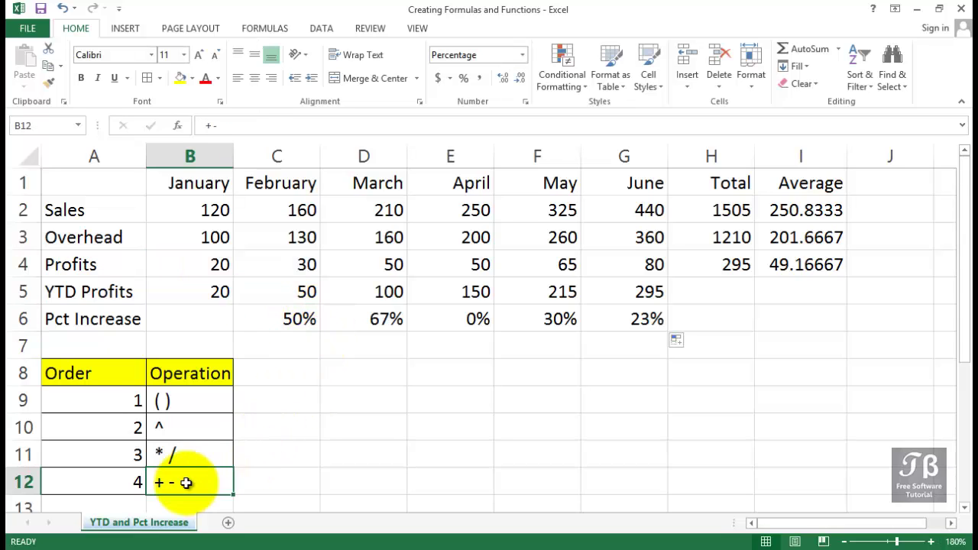
click(189, 463)
click(200, 403)
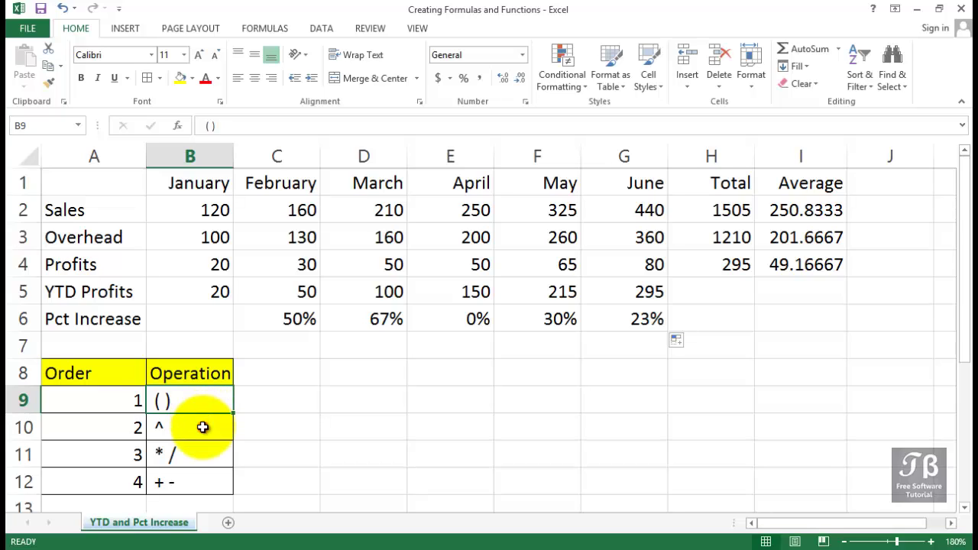
Enter =B5^2 in D10 to square January's YTD profit, displaying 400
click(202, 428)
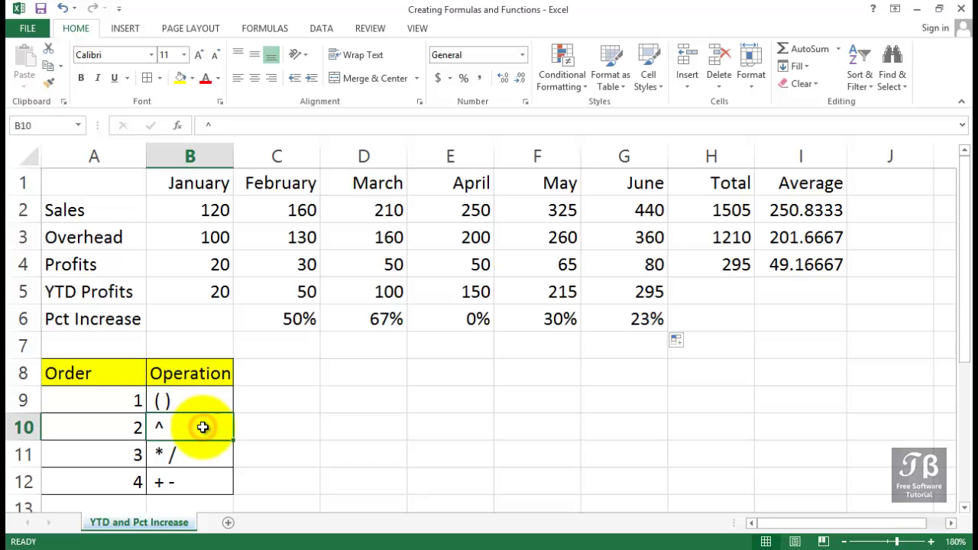
click(379, 431)
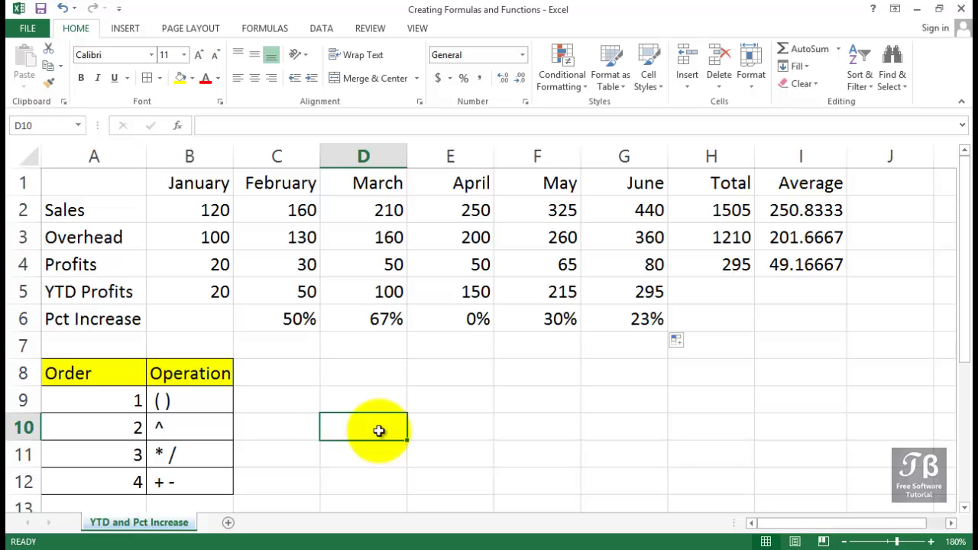
text(=)
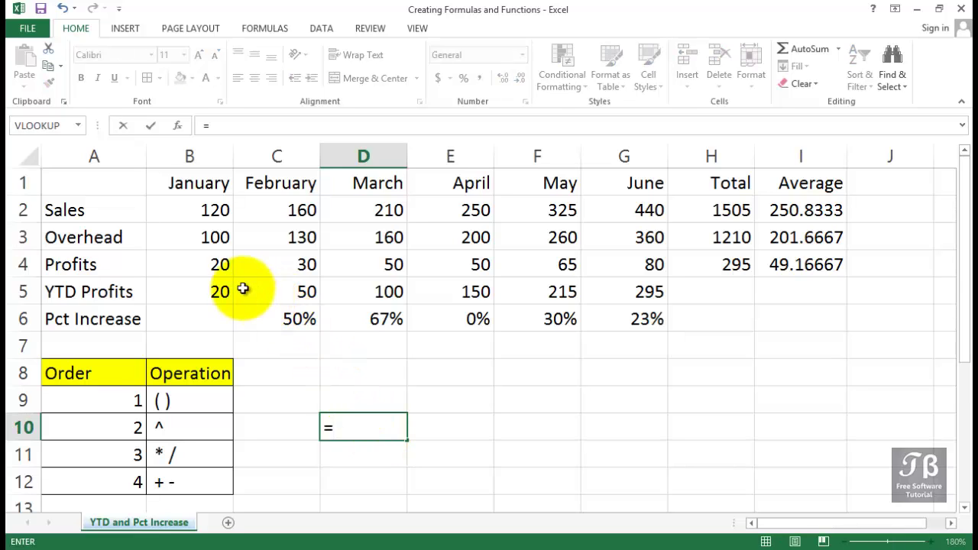
click(220, 291)
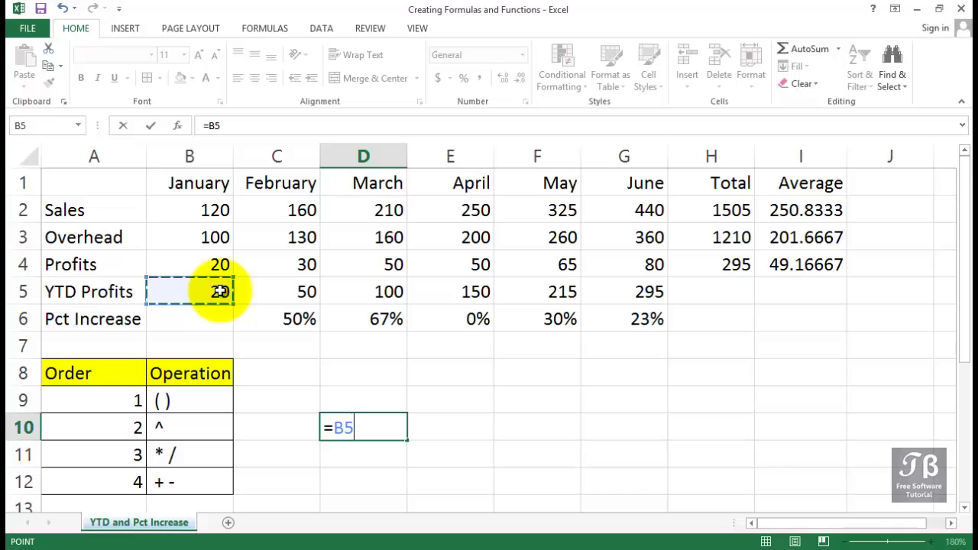
text(^2)
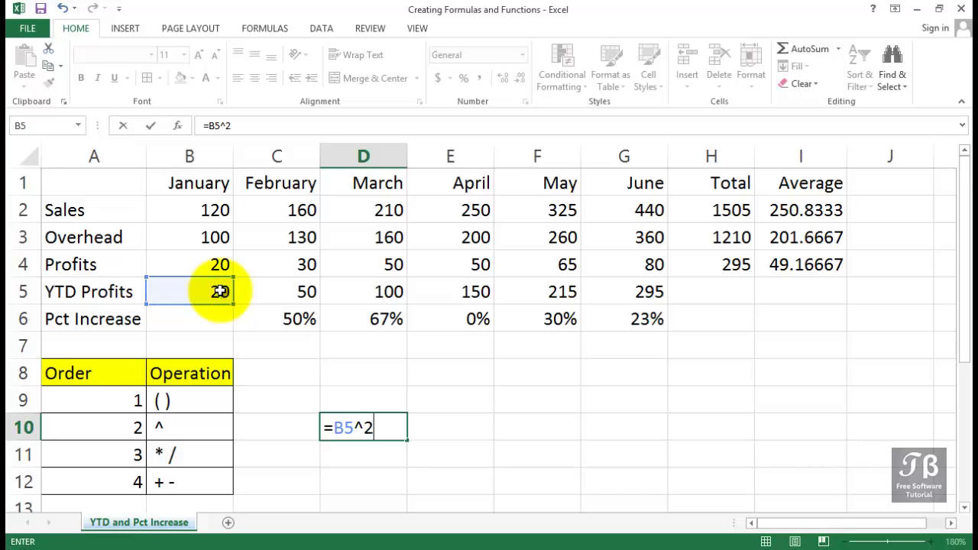
key(Return)
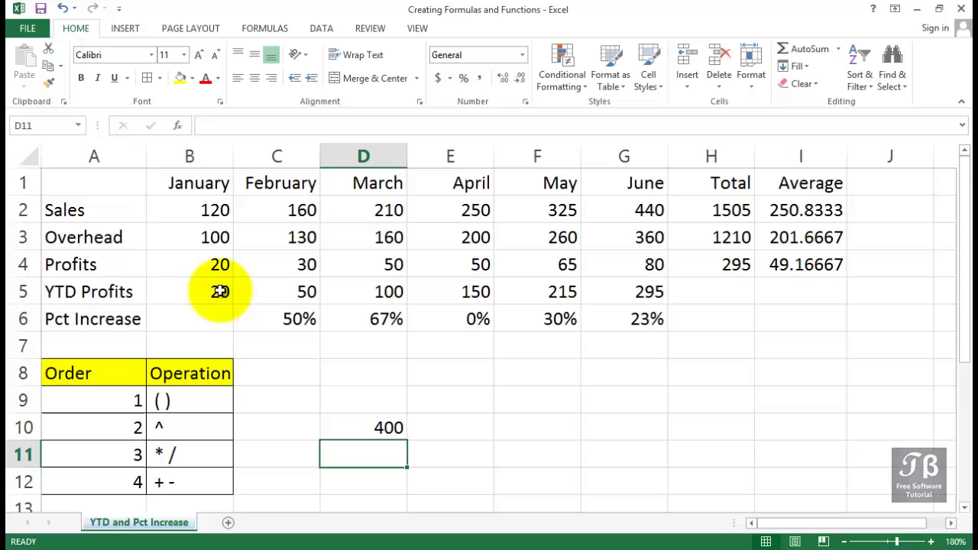
key(Up)
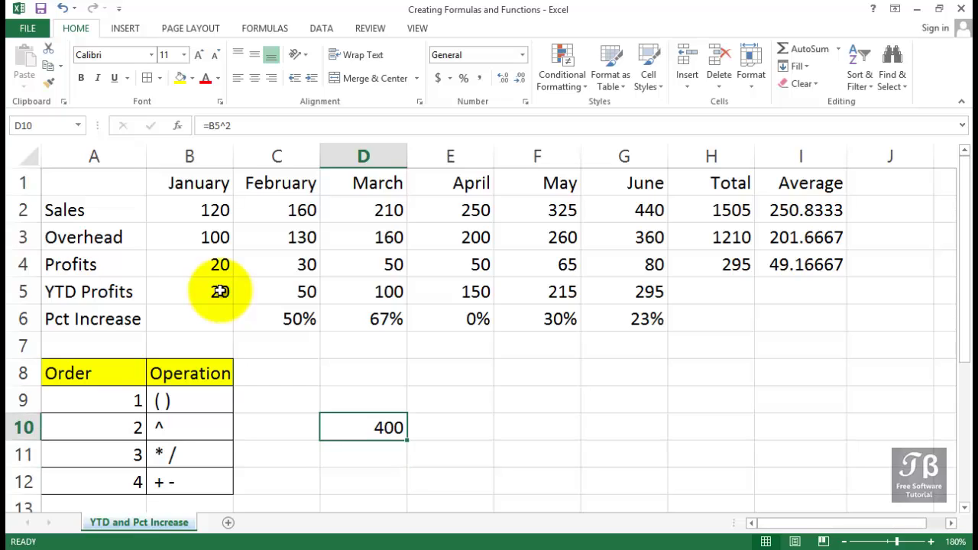
key(Left)
key(Left)
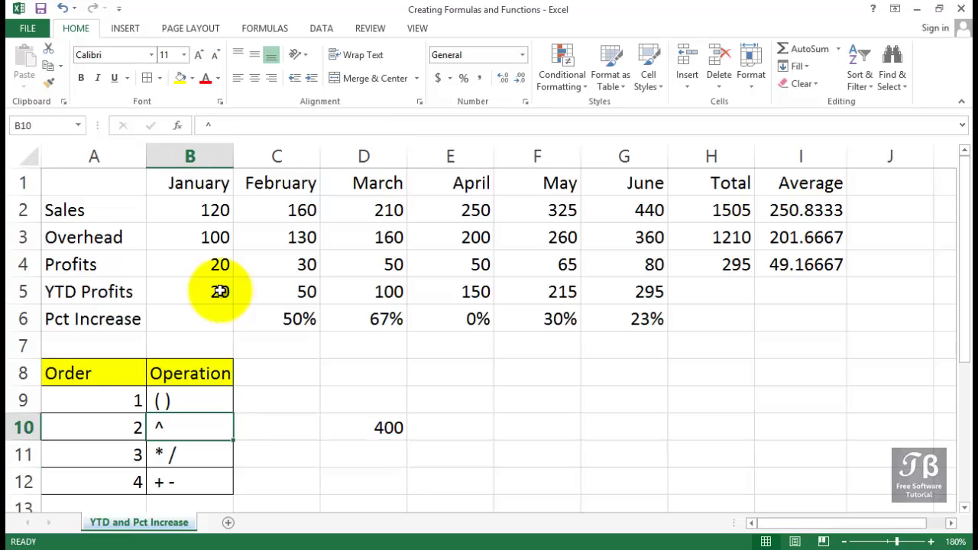
key(Down)
key(Down)
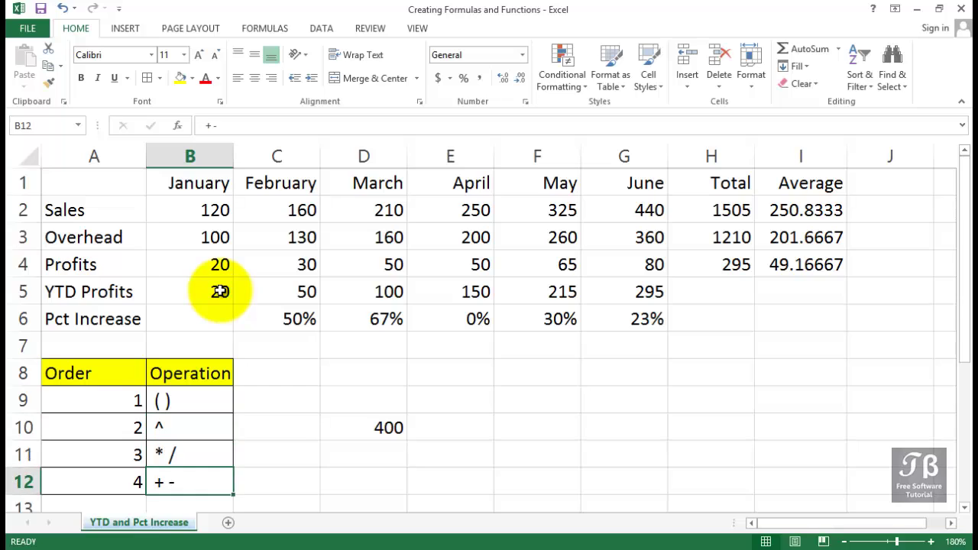
key(Up)
key(Up)
key(Up)
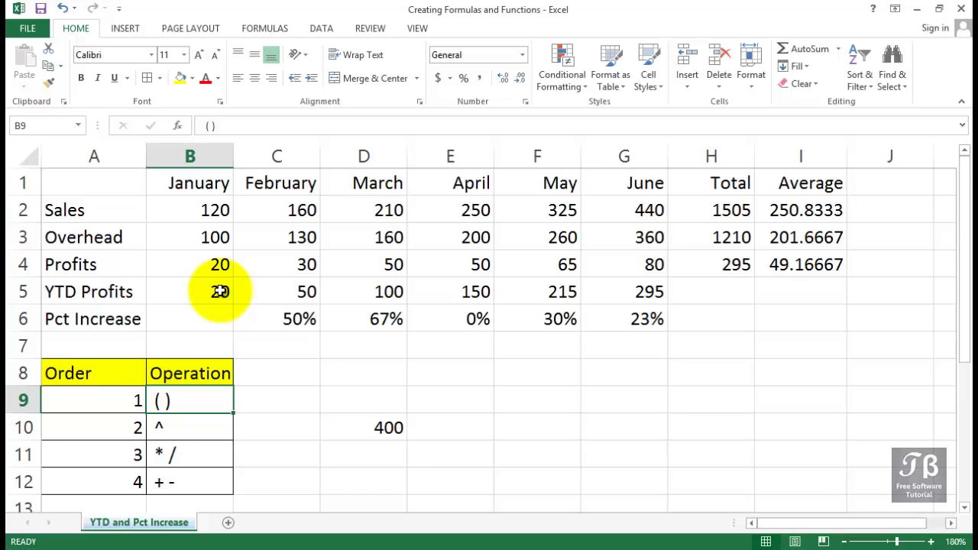
key(Right)
key(Right)
key(Down)
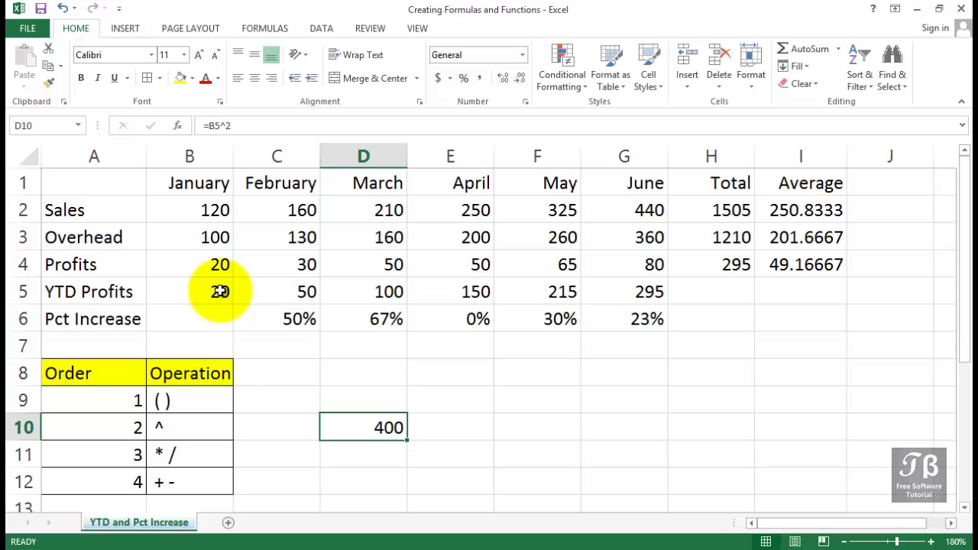